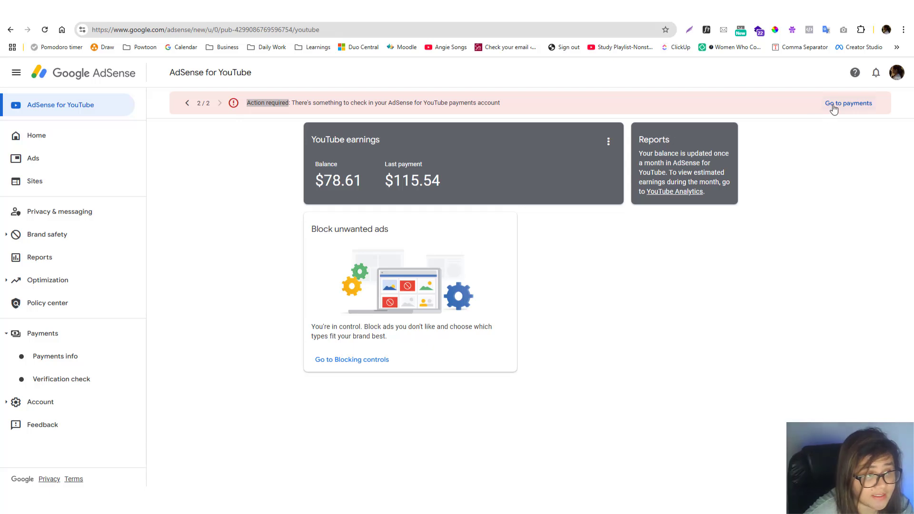
Go to the AdSense for YouTube payments account and open its tax info management page to review the expired W-8BEN form
click(833, 106)
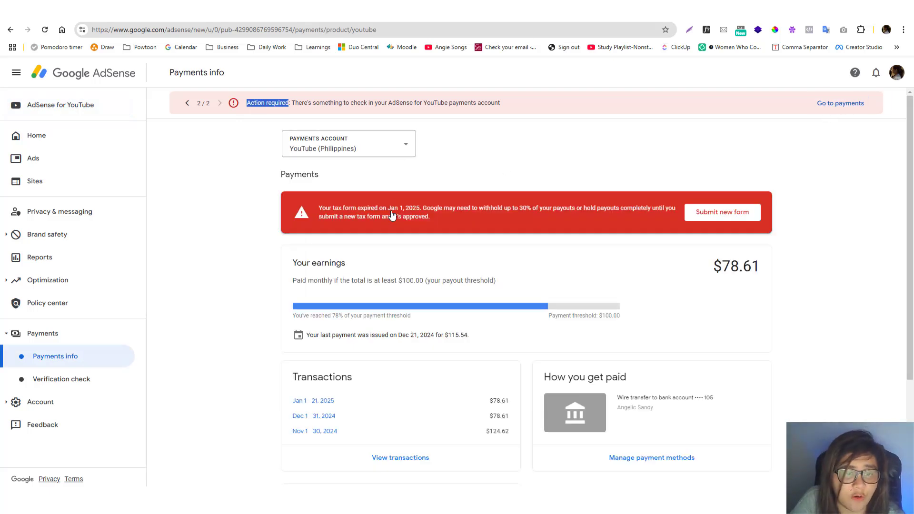
click(703, 222)
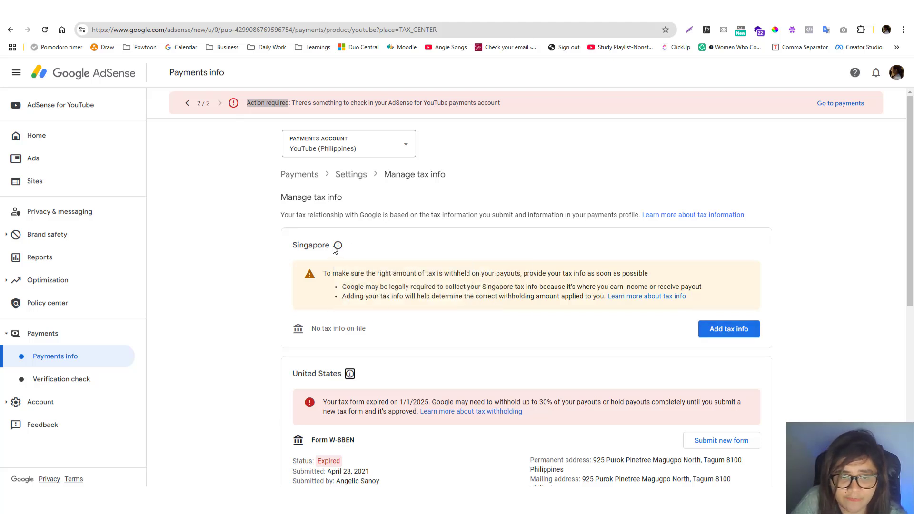
drag(911, 205, 912, 358)
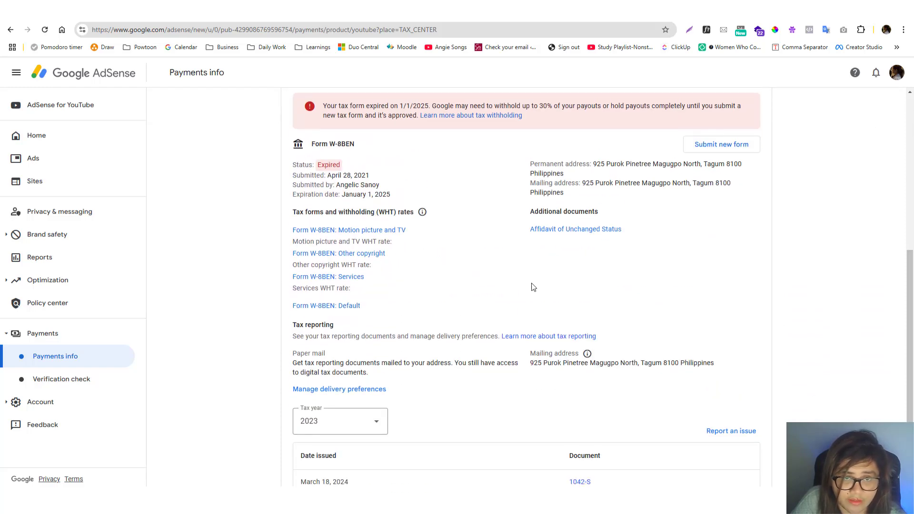
scroll(470, 236, down, 1)
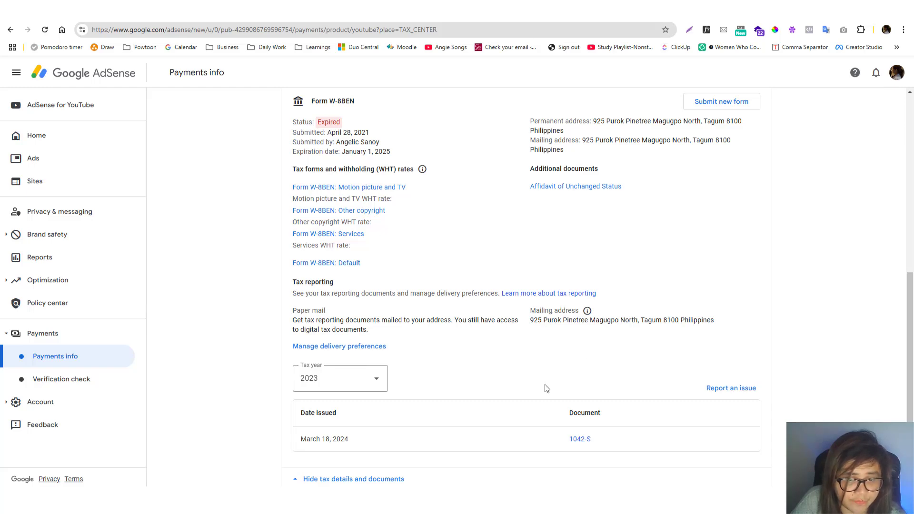
scroll(609, 347, up, 5)
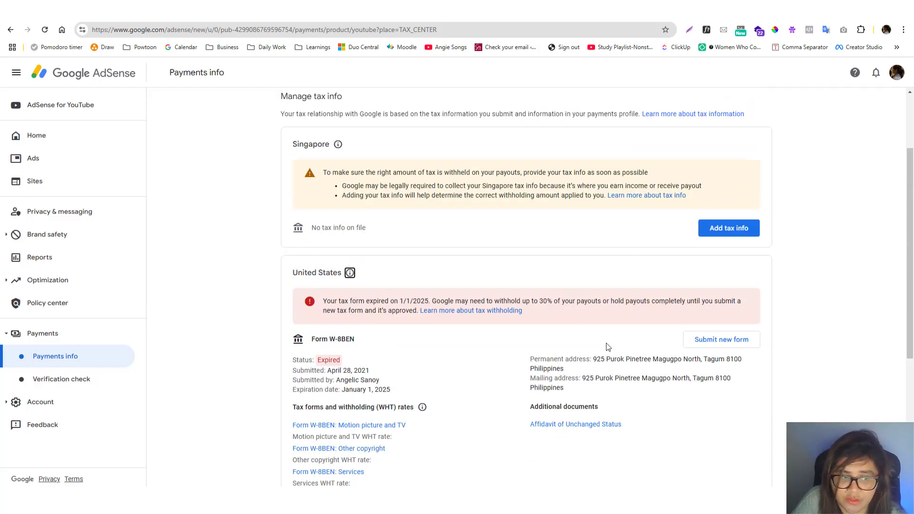
Start a new United States tax form submission and verify the sign-in with the account password
click(707, 343)
click(613, 419)
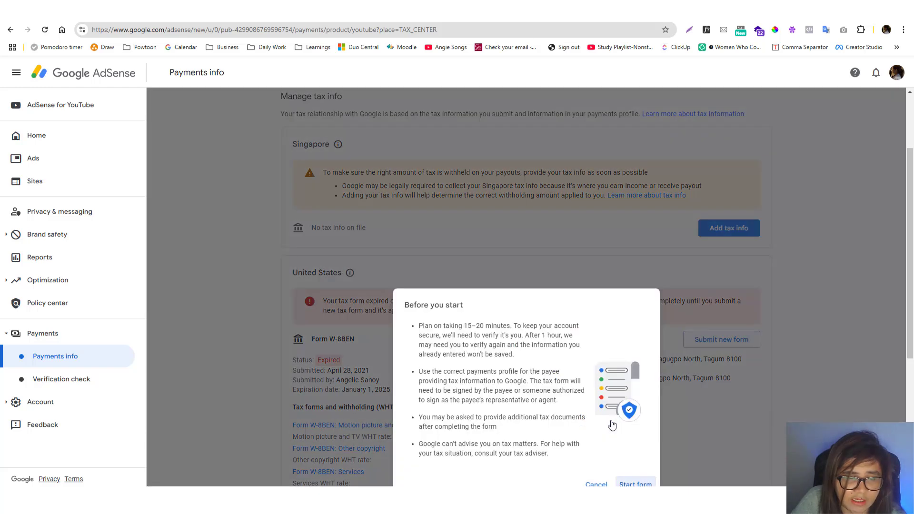
scroll(556, 351, down, 5)
click(634, 245)
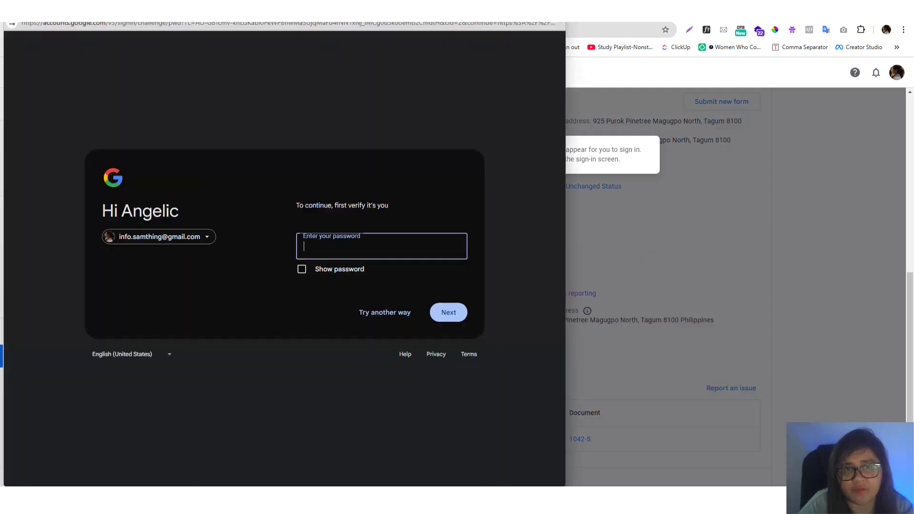
key(ctrl+v)
click(448, 313)
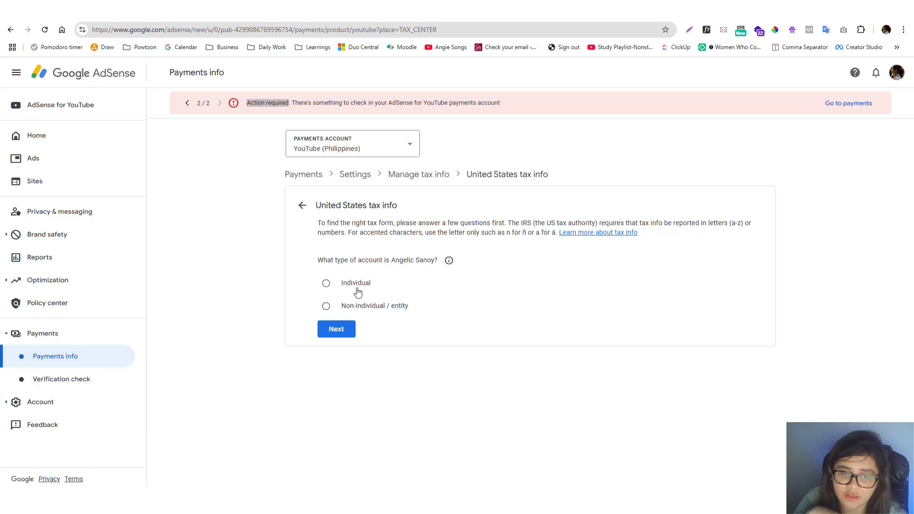
Set the account type to Individual for the United States tax info and continue to the citizenship question
click(327, 285)
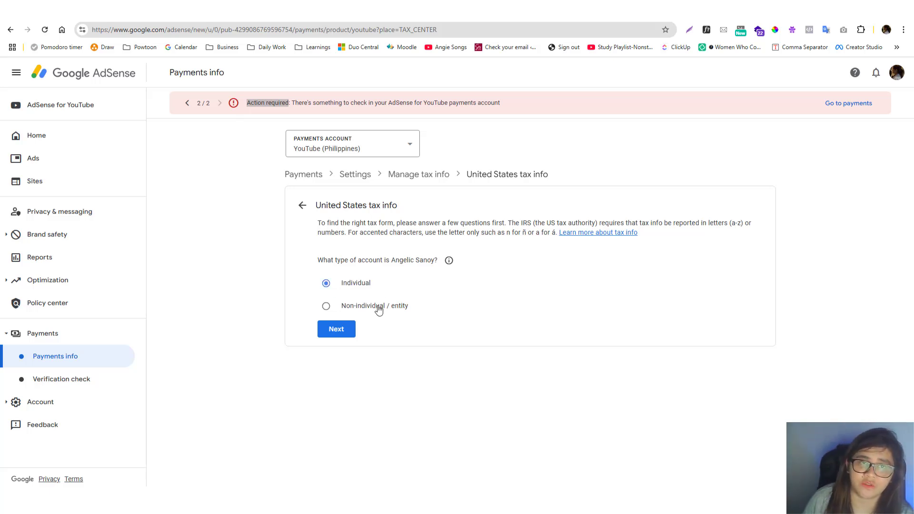
click(345, 309)
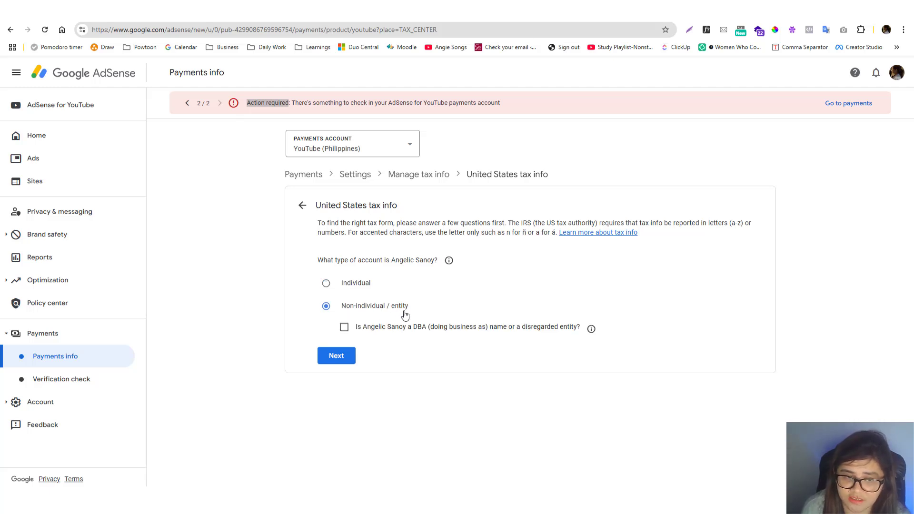
click(356, 291)
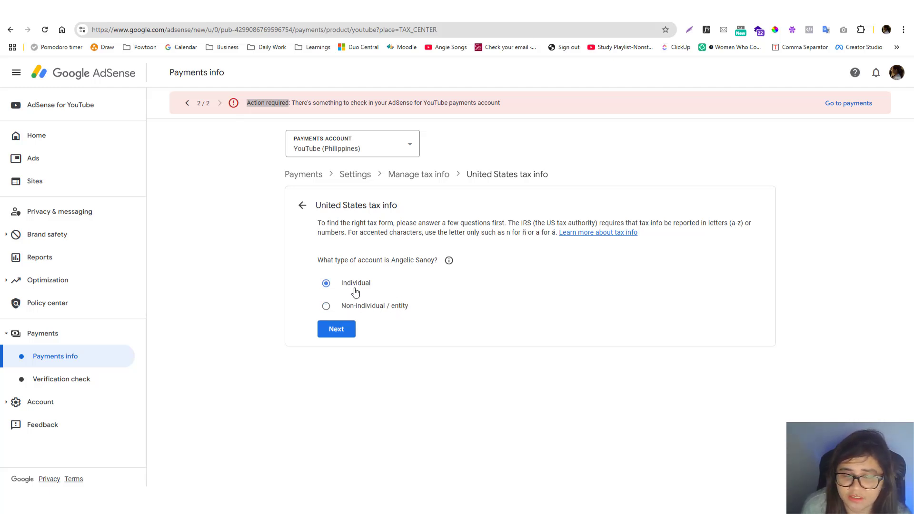
click(345, 332)
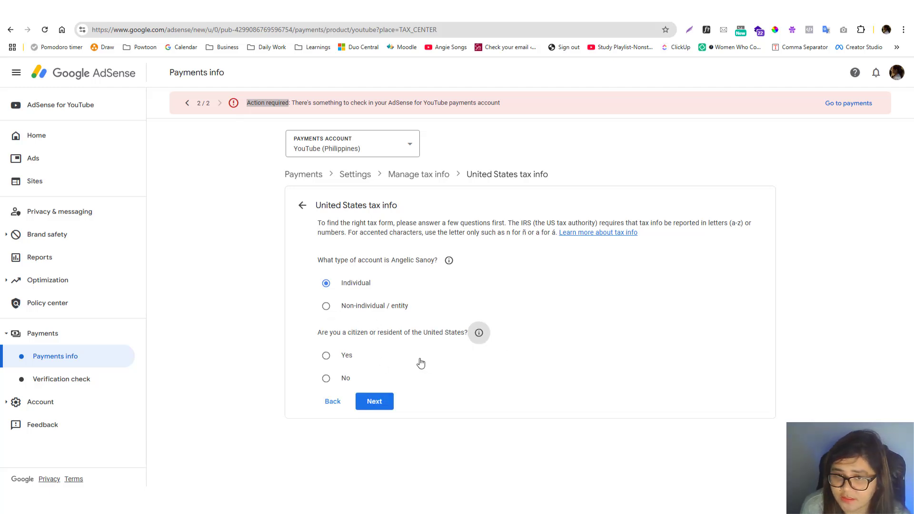
Answer No to being a US citizen or resident, choose the W-8BEN form type and start the form
click(339, 380)
click(387, 402)
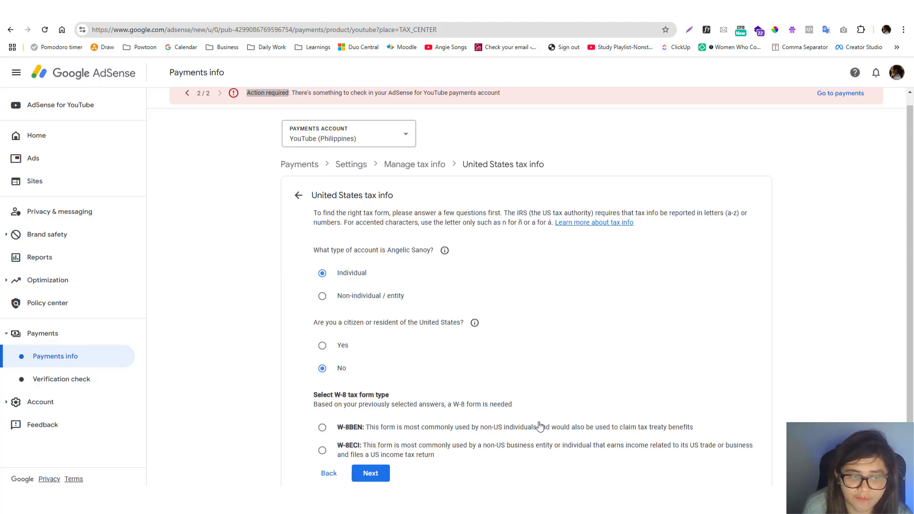
click(338, 428)
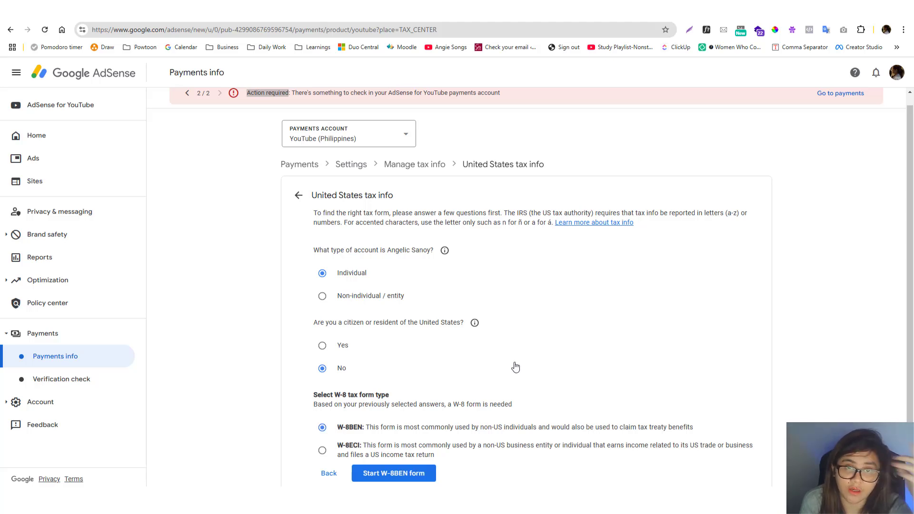
click(399, 481)
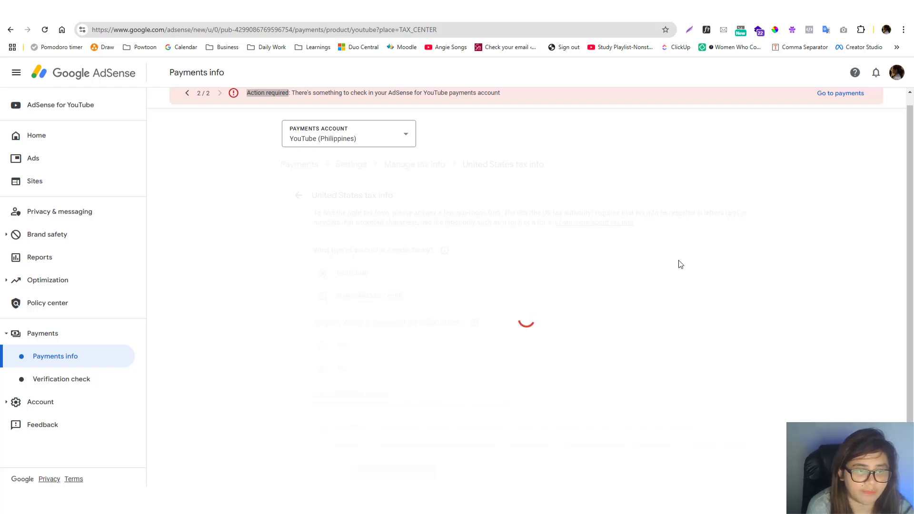
Enter the foreign taxpayer identification number in the tax identity section and try to continue
scroll(664, 286, down, 5)
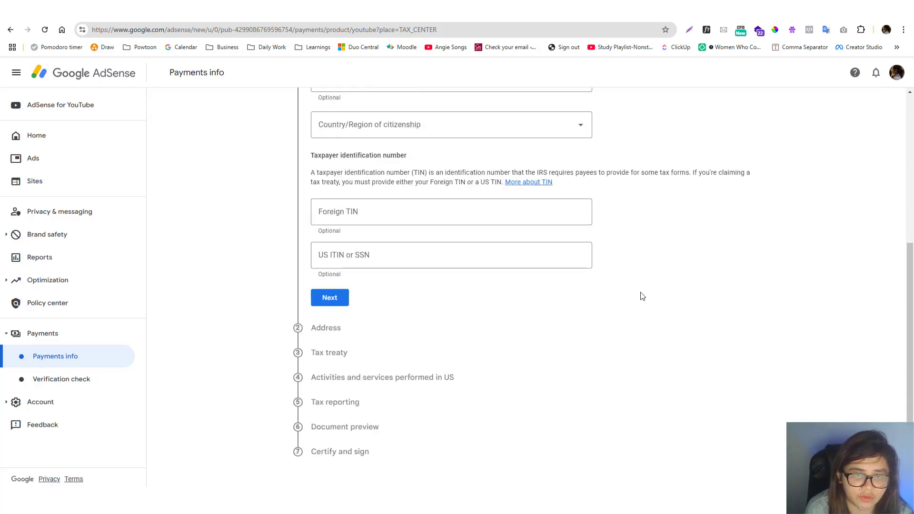
scroll(508, 359, up, 5)
scroll(386, 280, down, 5)
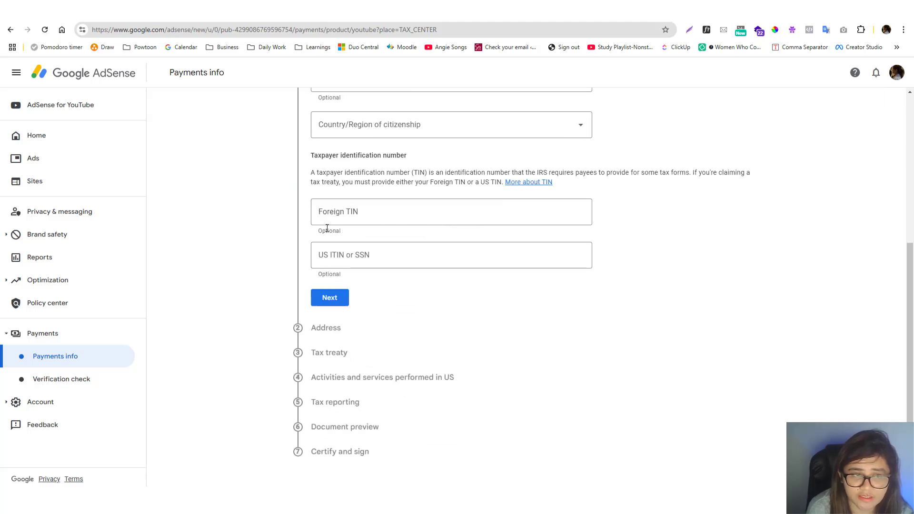
click(368, 215)
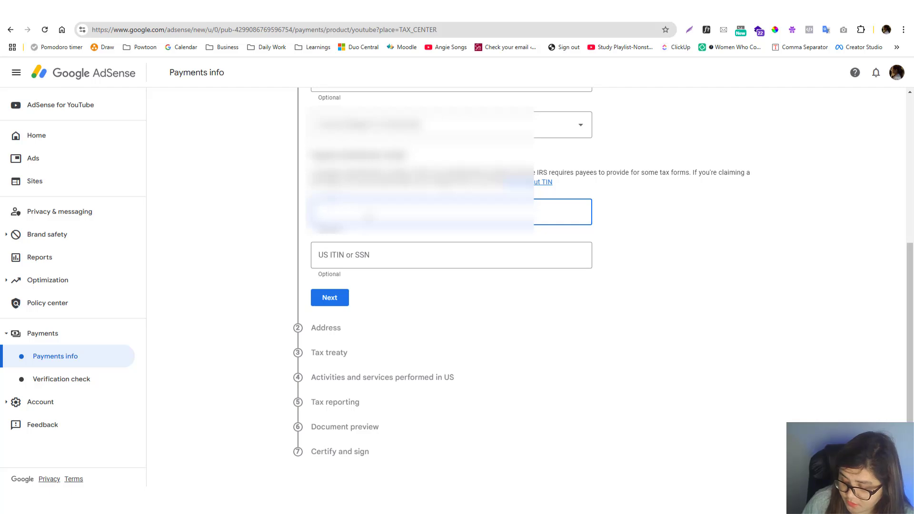
text(????)
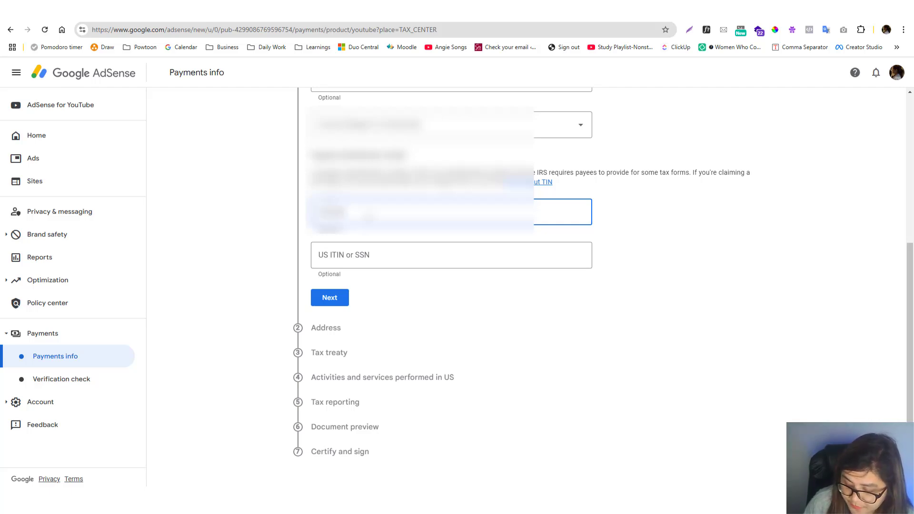
text(???)
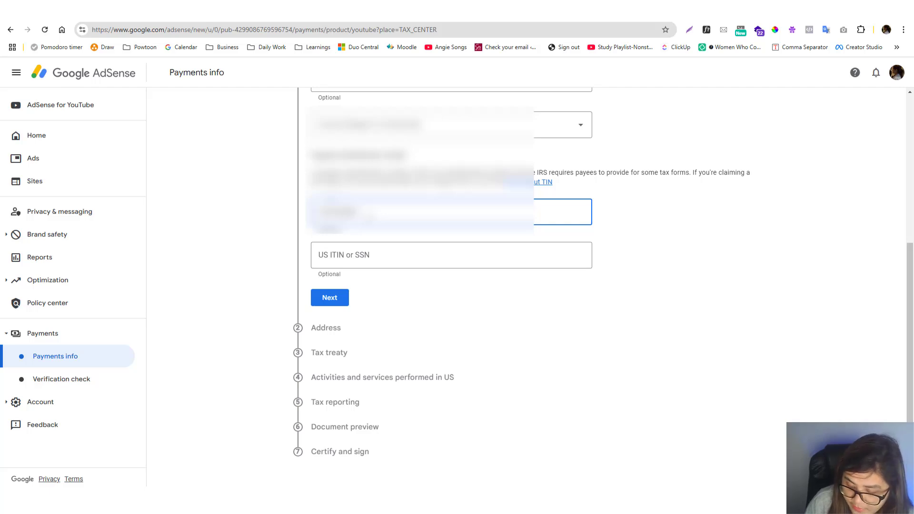
text(??)
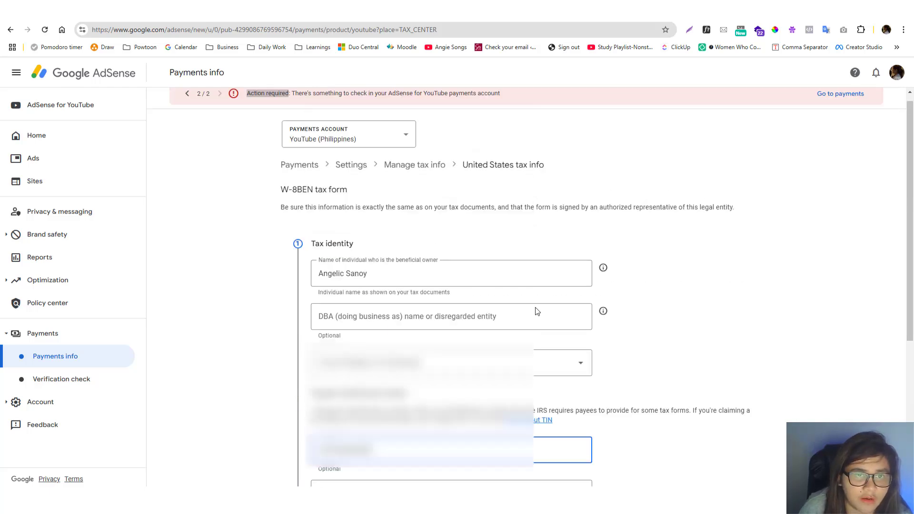
scroll(537, 310, down, 5)
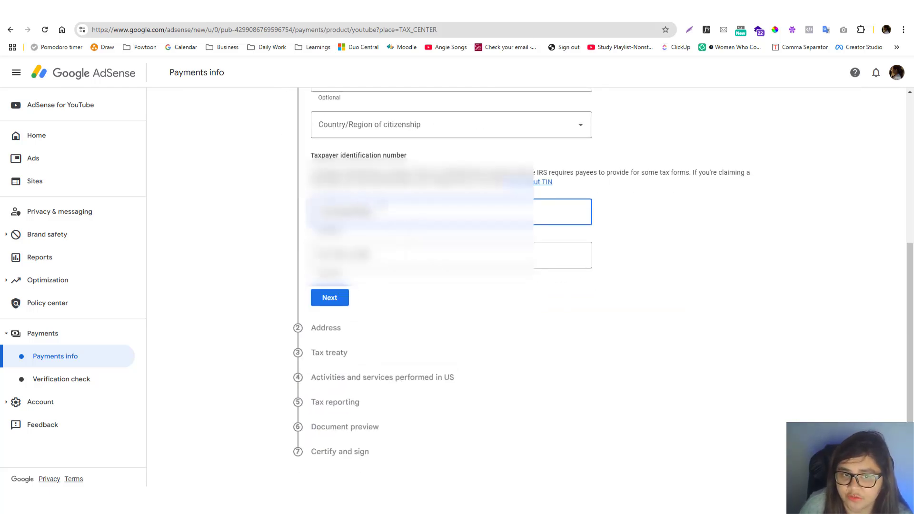
click(331, 301)
Set the country of citizenship to Philippines and continue to the address section
click(410, 129)
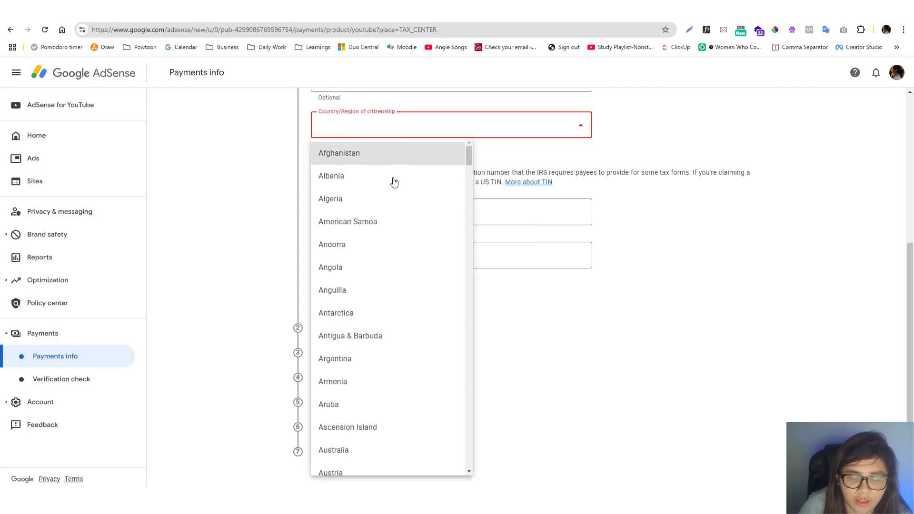
key(p)
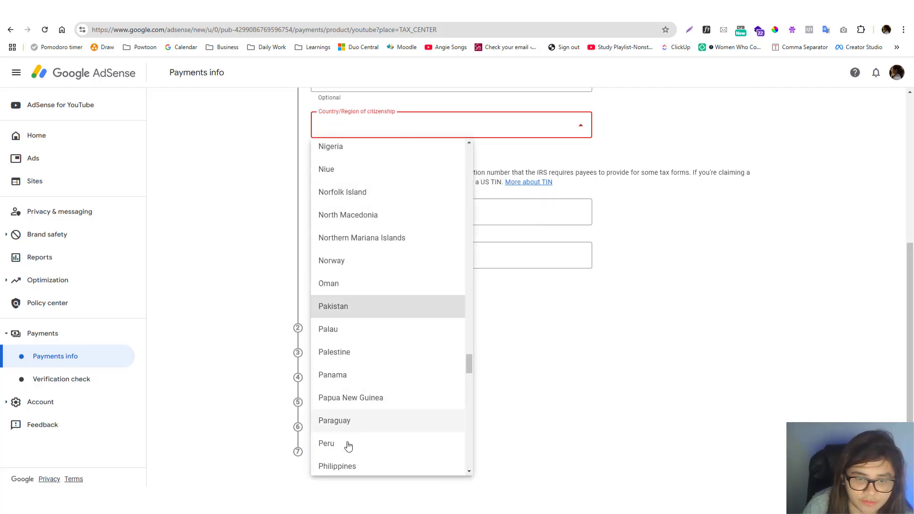
click(353, 465)
click(347, 303)
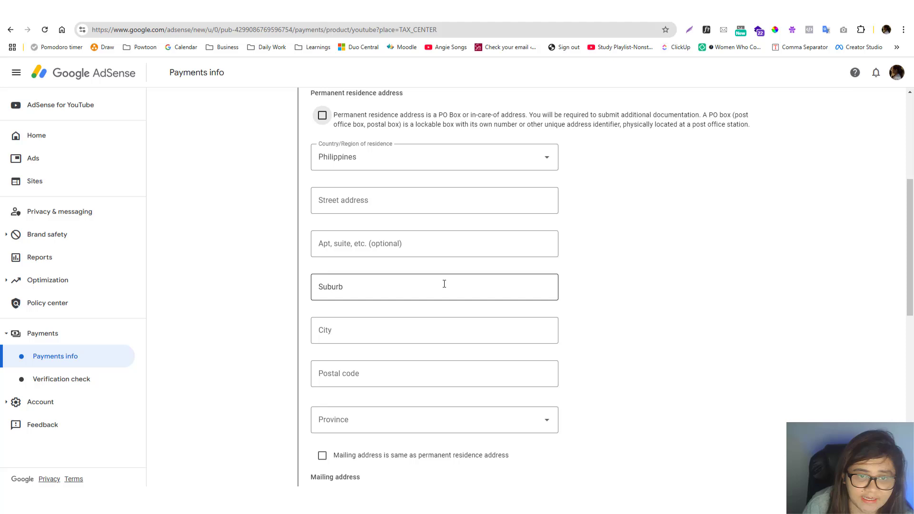
Fill in the permanent residence address from the saved address suggestion and correct the suburb name
click(446, 207)
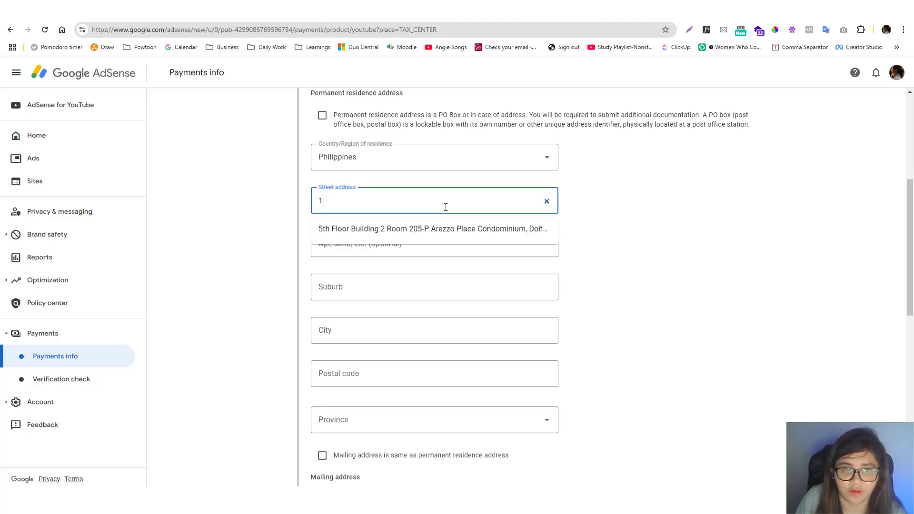
click(433, 229)
drag(377, 287, 315, 289)
key(BackSpace)
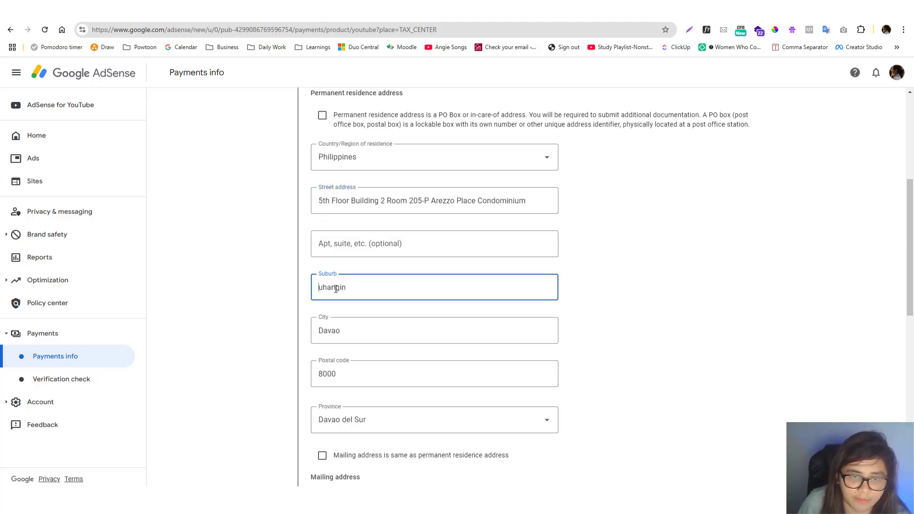
text(B)
key(ctrl+a)
Fill in the mailing address with the same saved address, correct its suburb and continue to the tax treaty section
scroll(403, 316, down, 5)
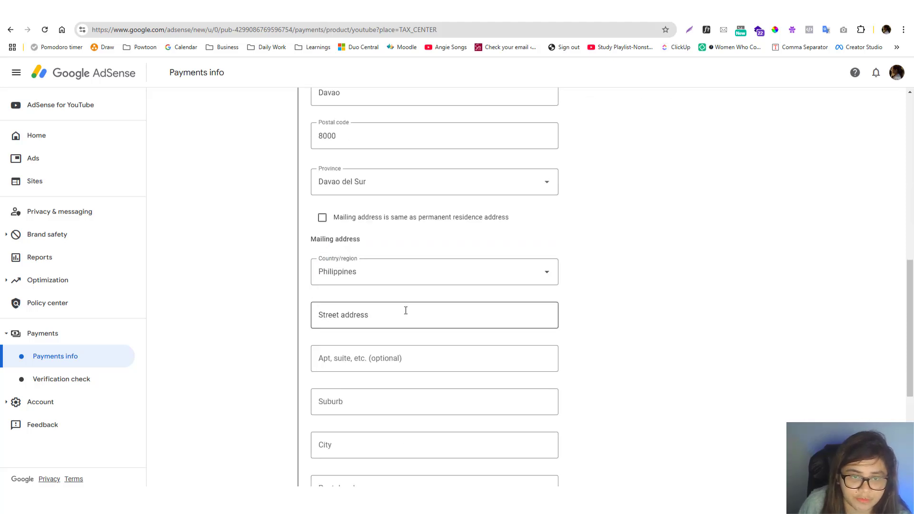
scroll(412, 287, down, 5)
click(373, 340)
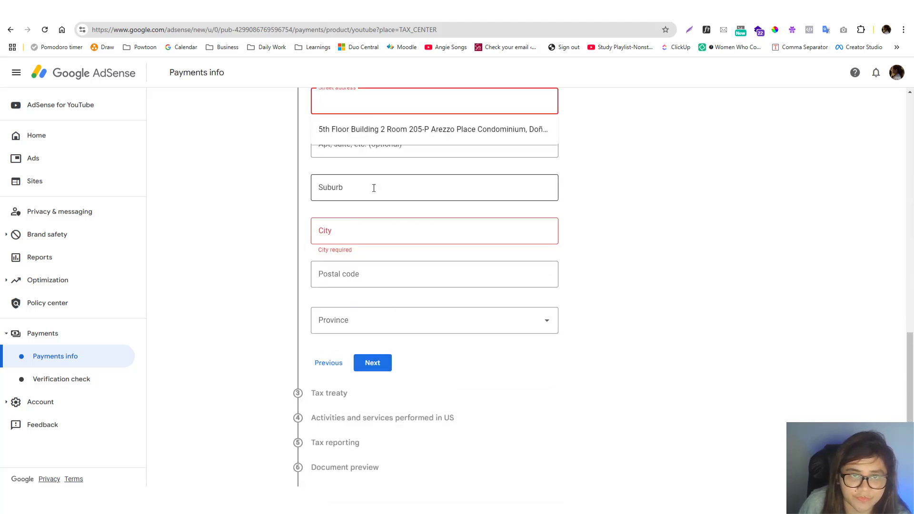
scroll(375, 214, up, 5)
click(381, 367)
scroll(446, 317, down, 5)
drag(383, 191, 329, 195)
key(BackSpace)
click(373, 362)
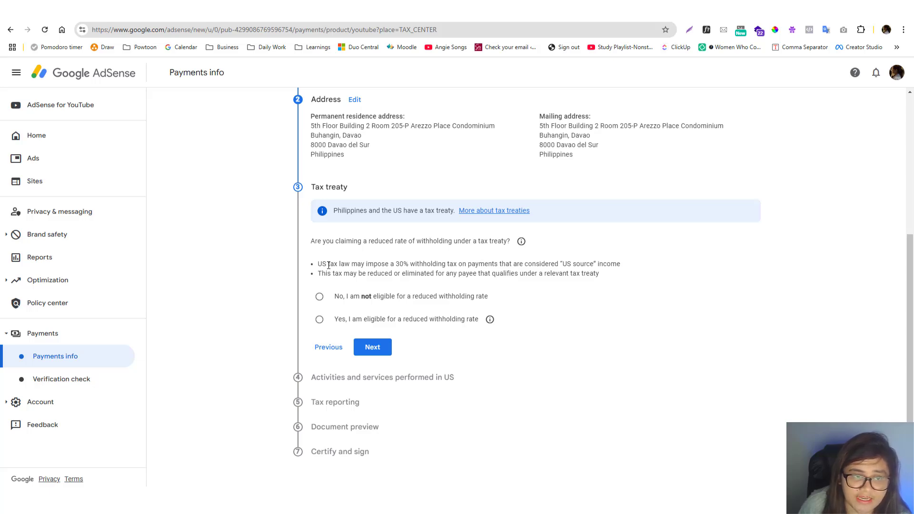
Claim eligibility for a reduced withholding rate and declare treaty residency in the Philippines
click(319, 319)
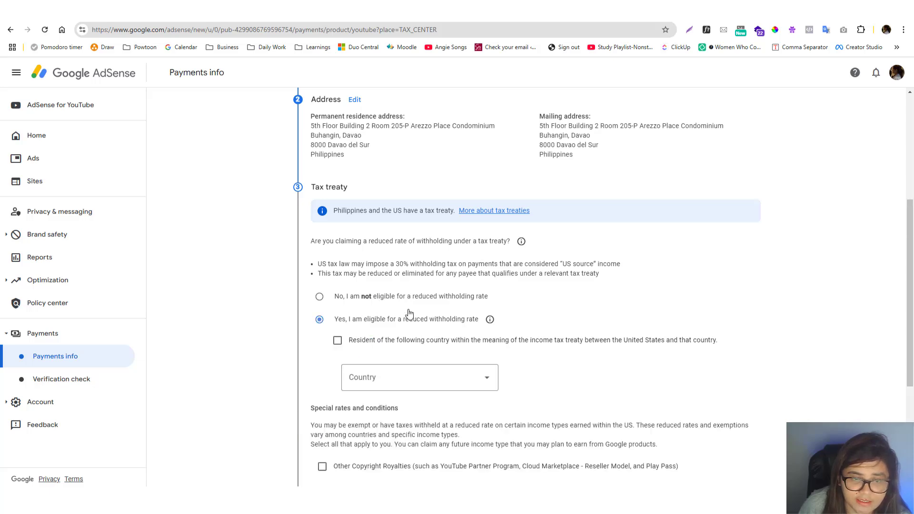
click(347, 347)
click(410, 379)
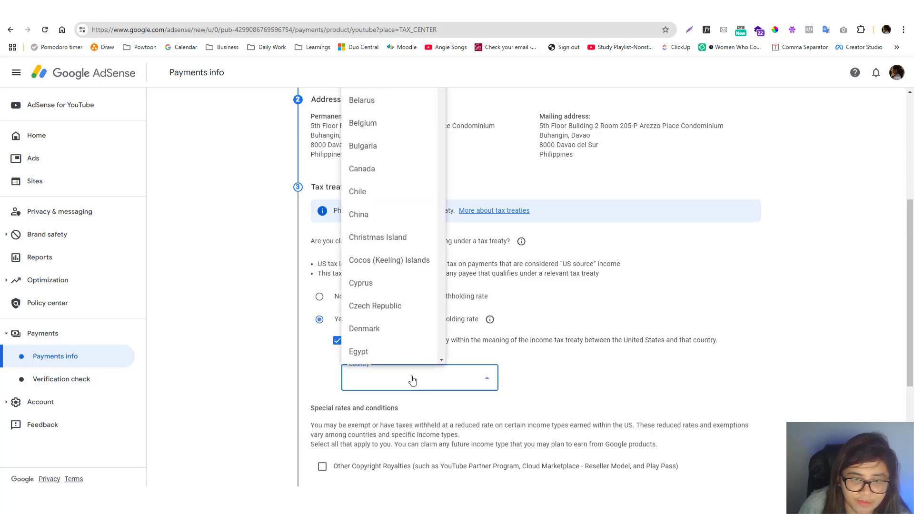
scroll(395, 219, down, 10)
click(398, 184)
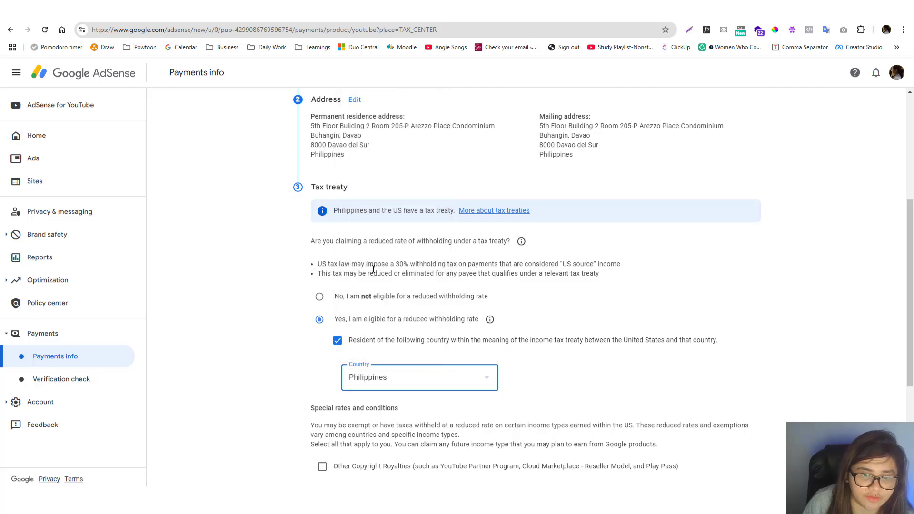
Claim Other Copyright Royalties under Article 13 and paragraph 2A at the 15% reduced treaty rate and confirm the treaty terms are met
scroll(368, 300, down, 4)
click(354, 262)
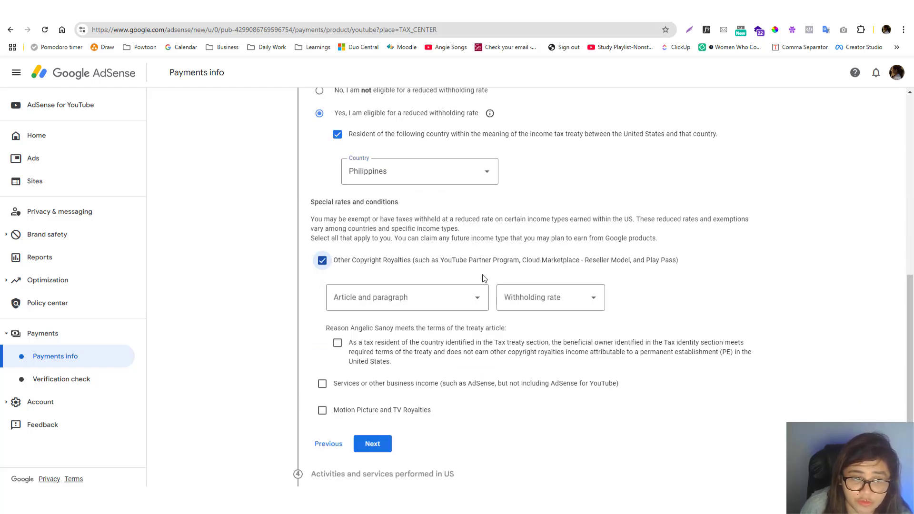
click(458, 299)
click(419, 322)
click(543, 299)
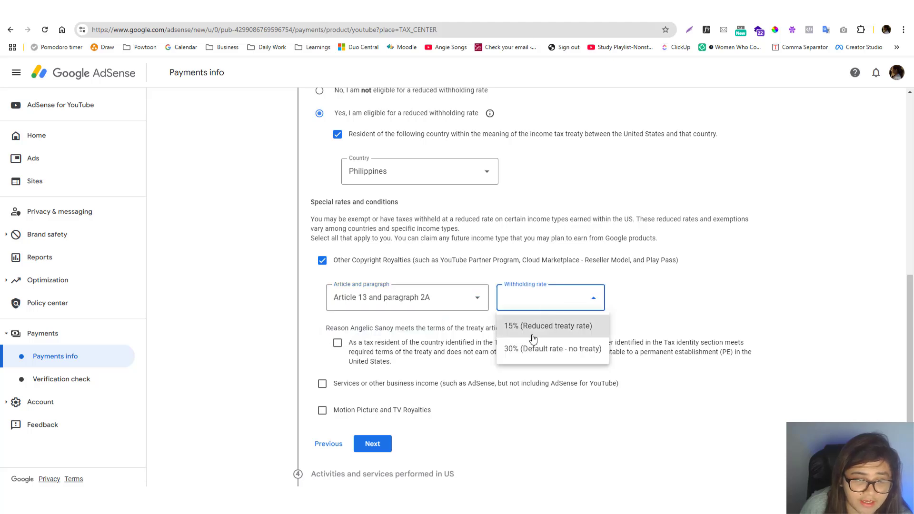
click(516, 333)
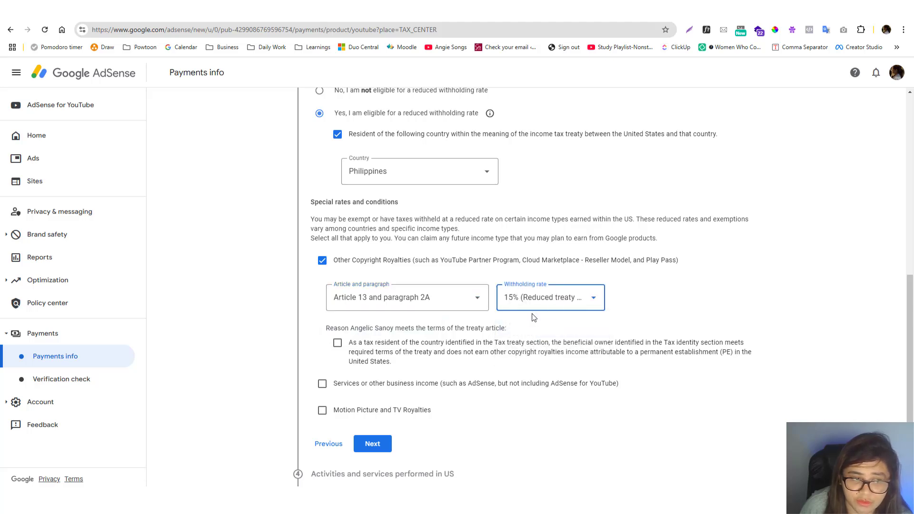
click(338, 343)
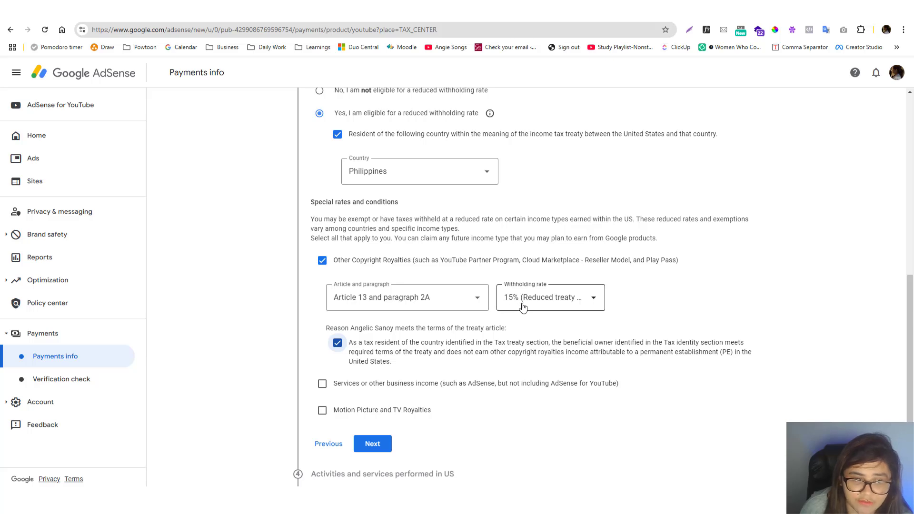
Claim services or other business income under Article 8 and paragraph 1 at the 0% reduced treaty rate
click(323, 384)
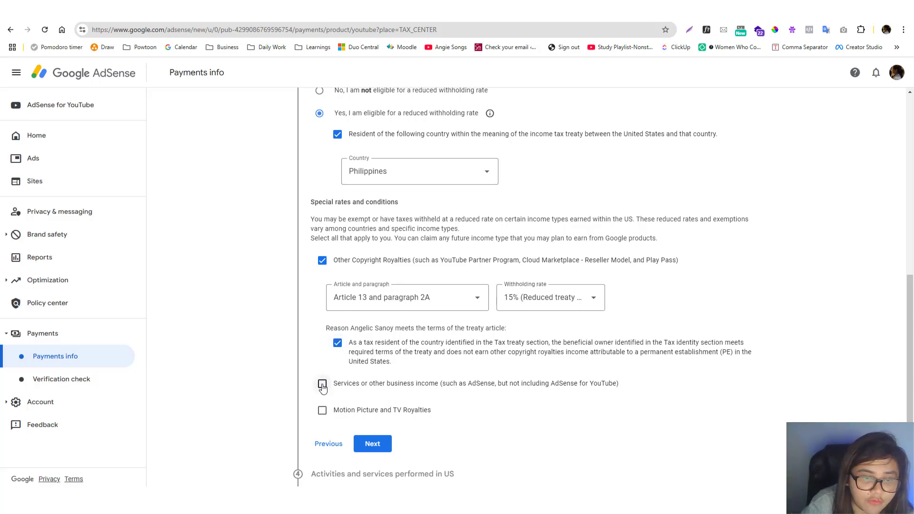
scroll(449, 366, down, 4)
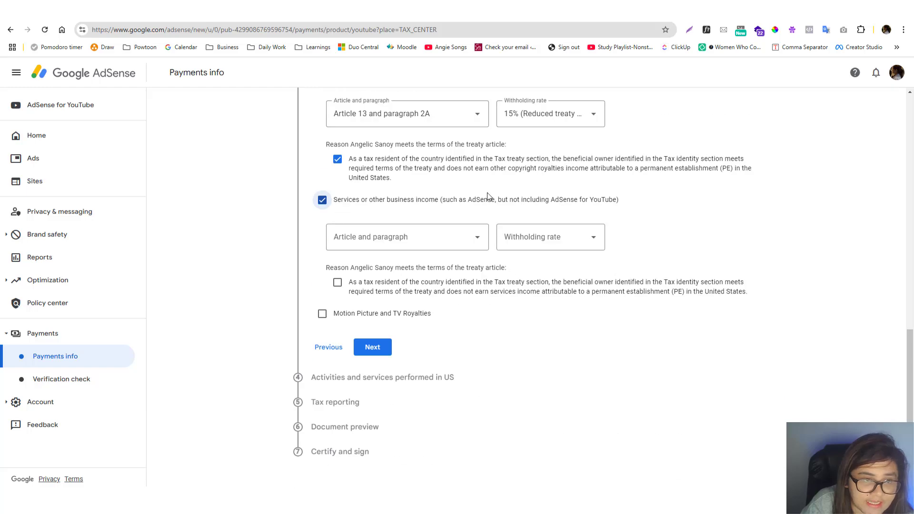
click(419, 248)
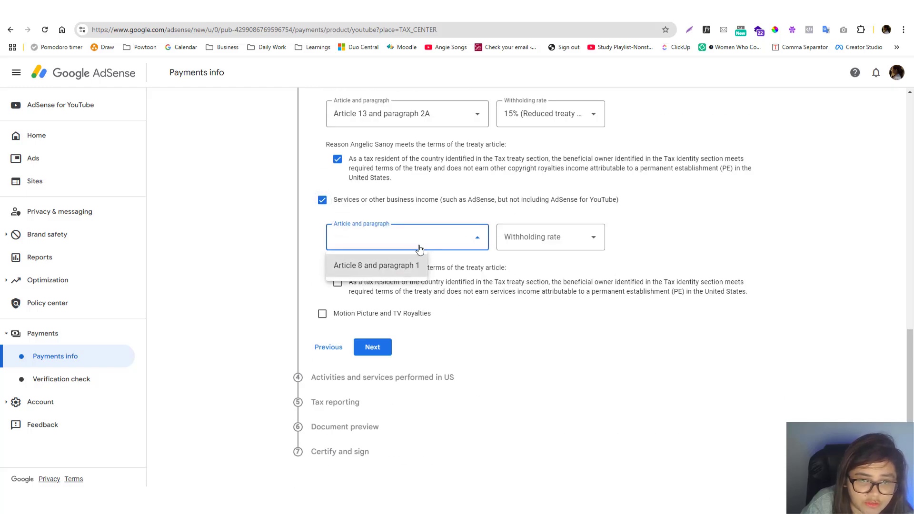
click(388, 265)
click(557, 239)
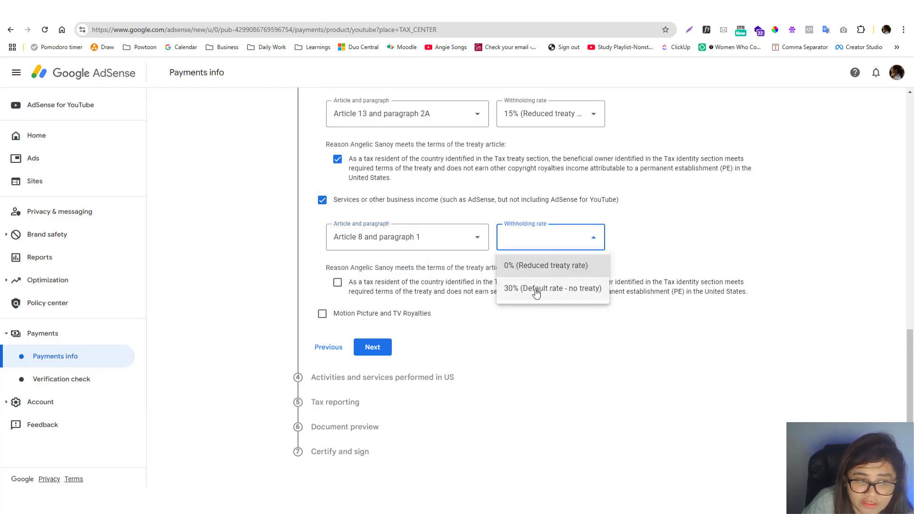
click(522, 265)
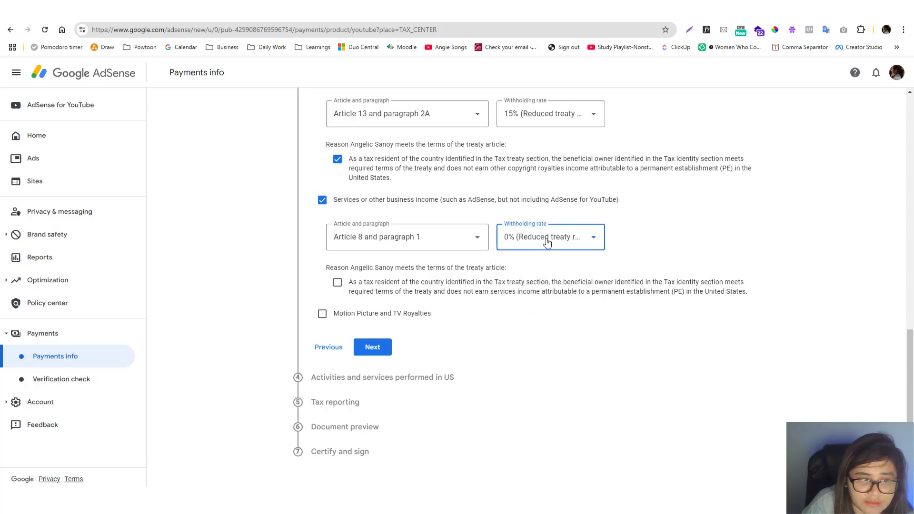
click(548, 241)
click(529, 291)
click(535, 240)
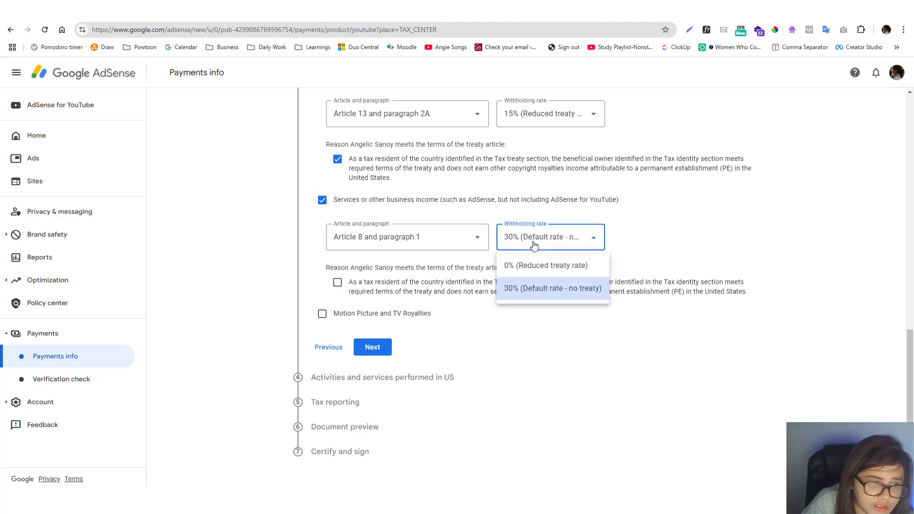
click(518, 264)
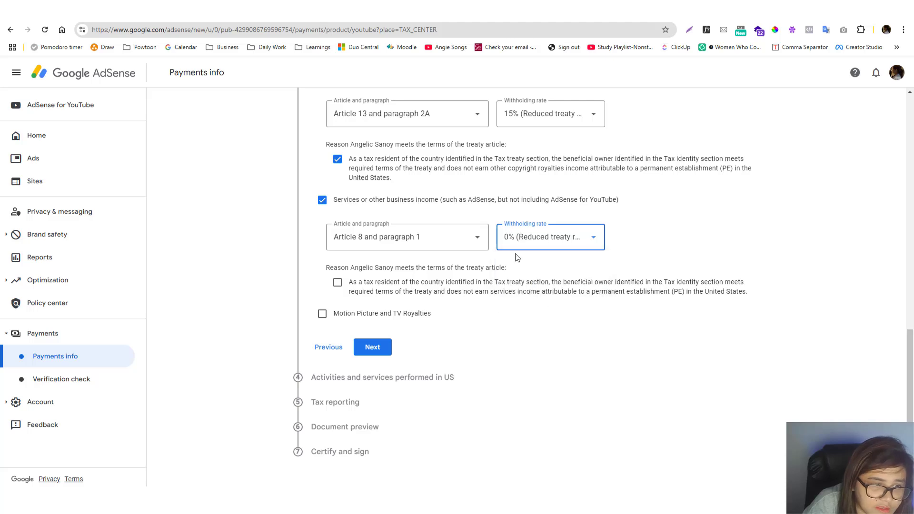
click(547, 246)
click(568, 271)
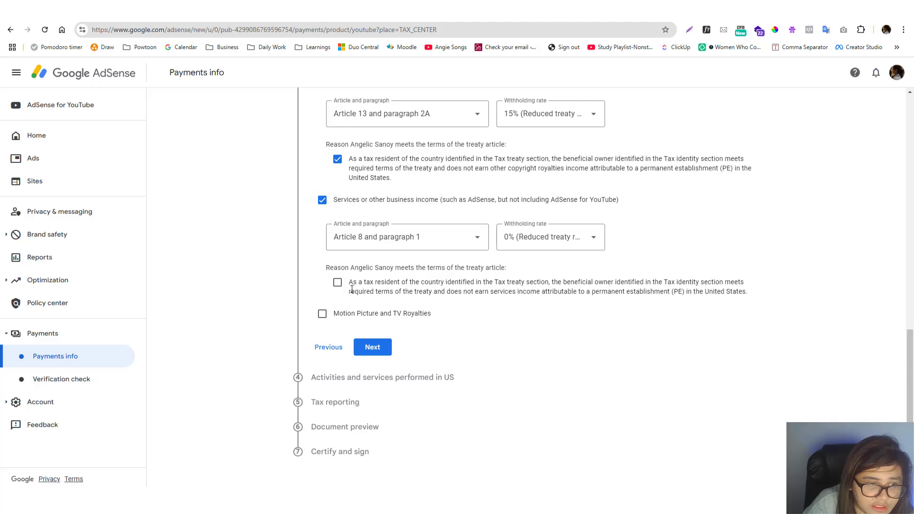
Confirm the services income treaty terms and claim Motion Picture and TV Royalties under Article 13 and paragraph 2A at the 15% reduced rate
click(338, 282)
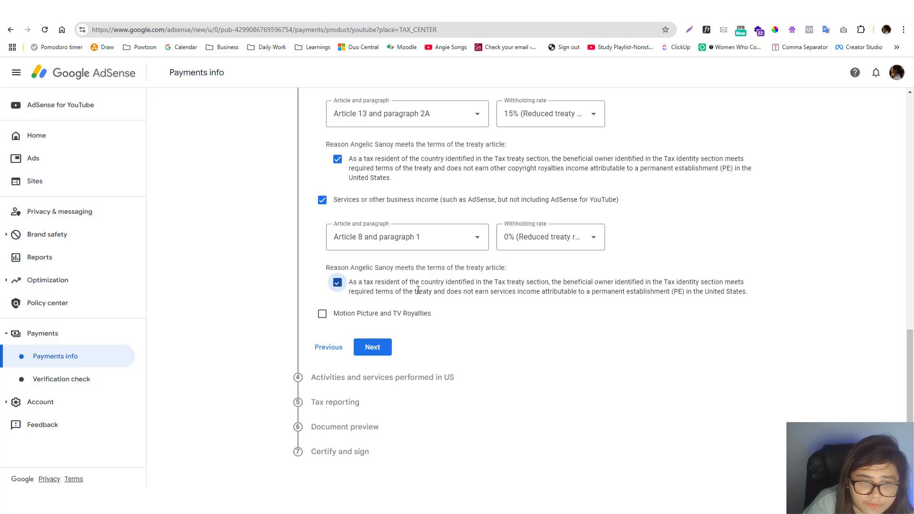
click(320, 316)
click(374, 348)
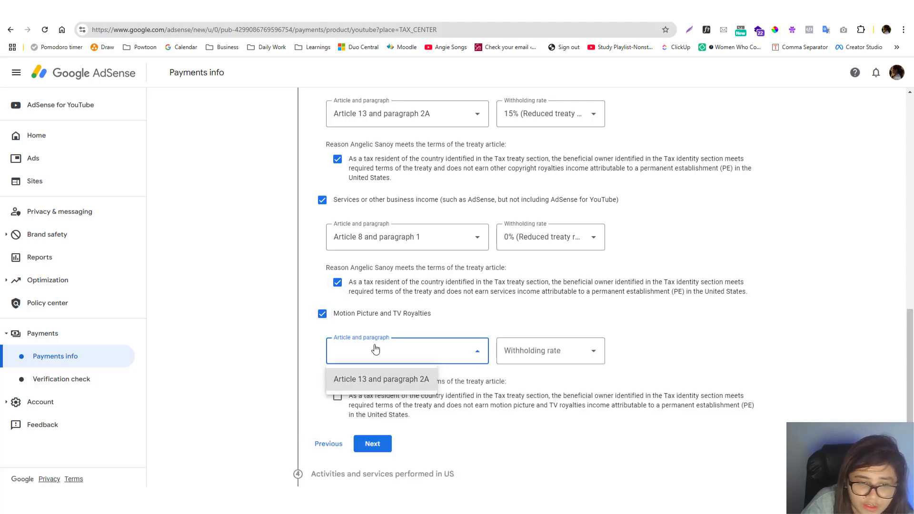
click(387, 378)
click(543, 351)
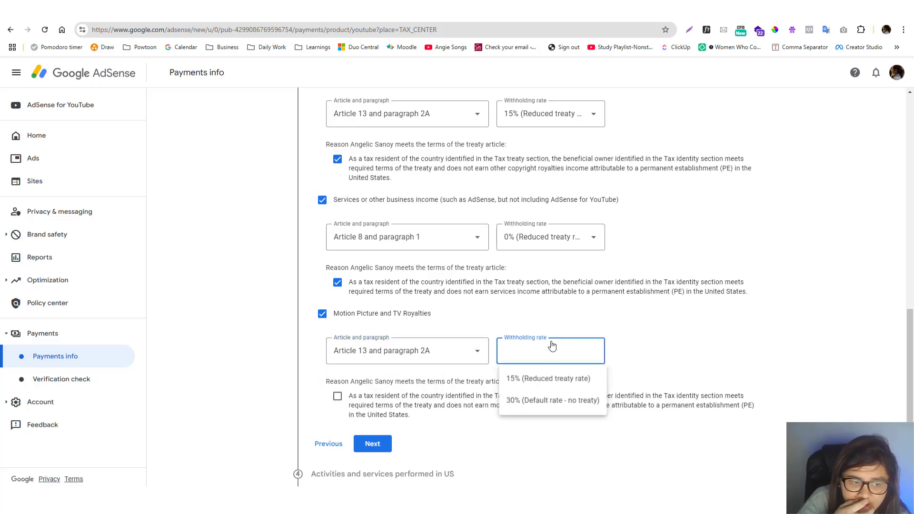
click(566, 382)
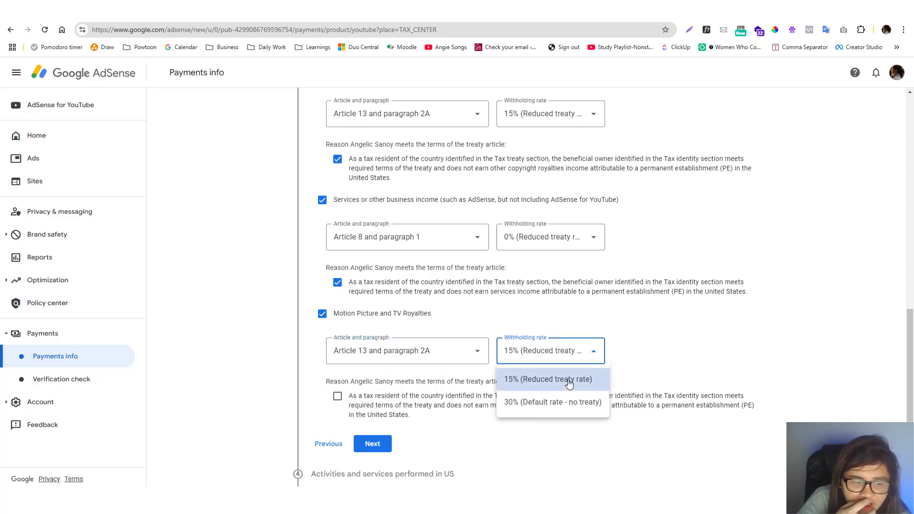
Confirm the treaty terms for motion picture and TV royalties and continue to the section on activities performed in the US
click(338, 397)
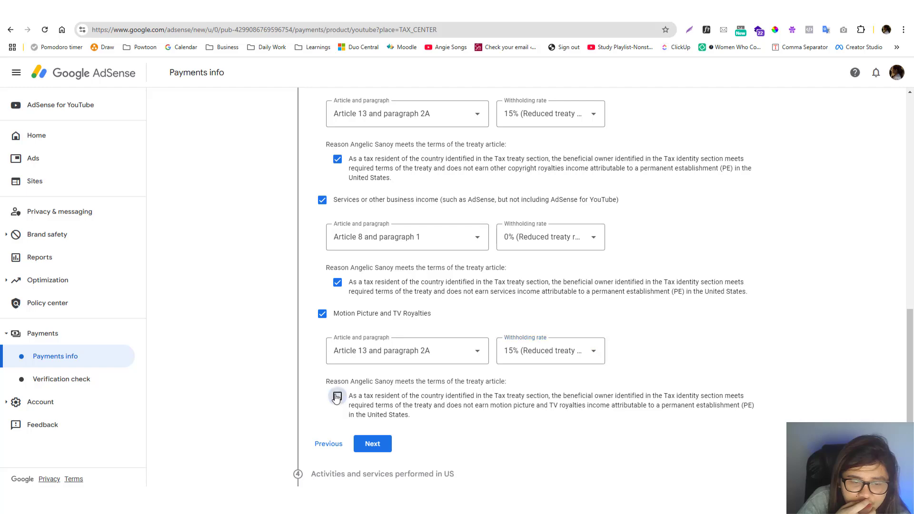
scroll(343, 381, down, 2)
click(381, 348)
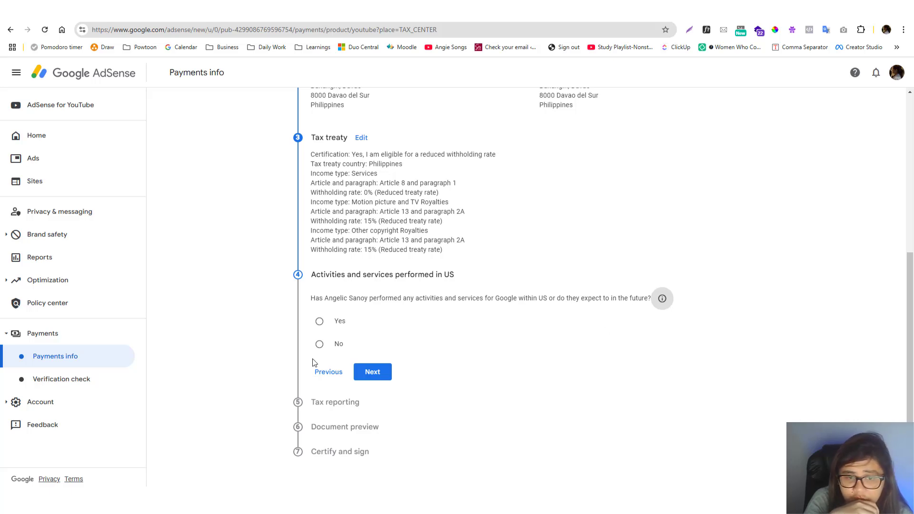
Declare that no activities or services are performed in the US, certify it, and continue to tax reporting
click(320, 343)
click(330, 366)
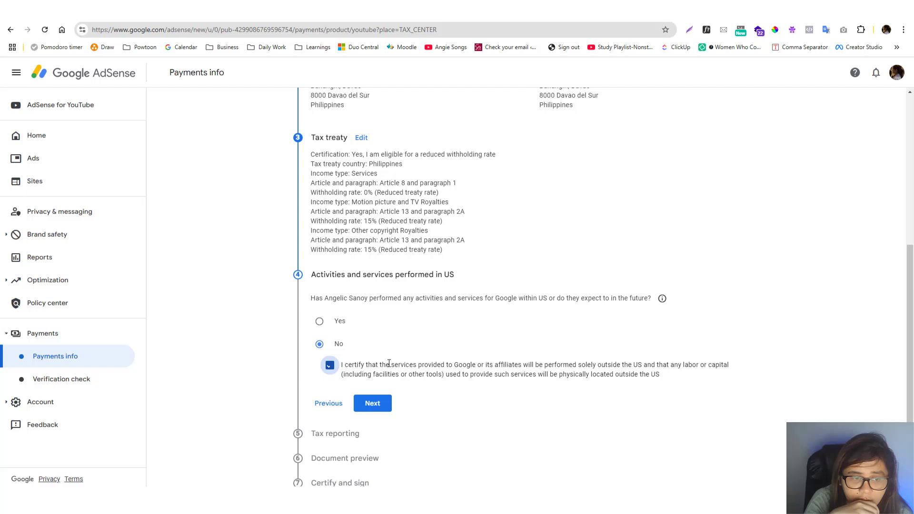
click(373, 403)
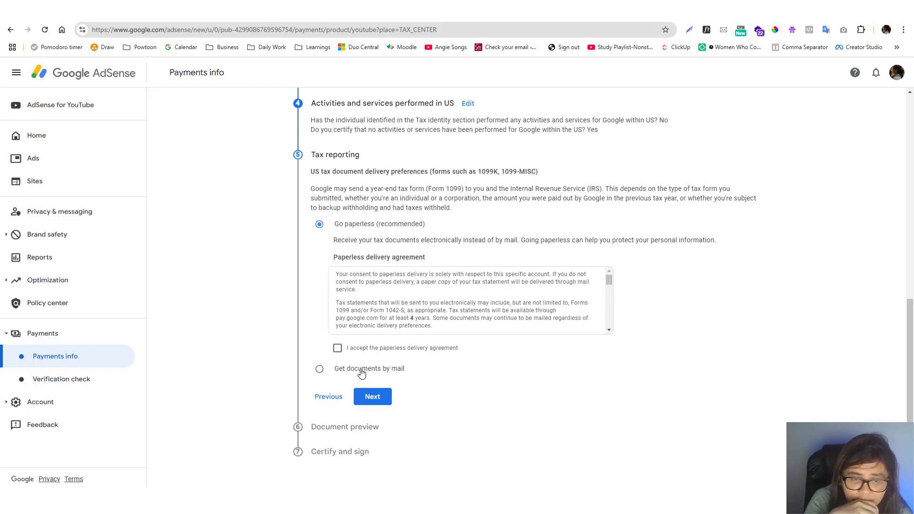
Accept the paperless delivery agreement and confirm the generated tax documents as reviewed, continuing to the certification section
click(376, 348)
click(373, 398)
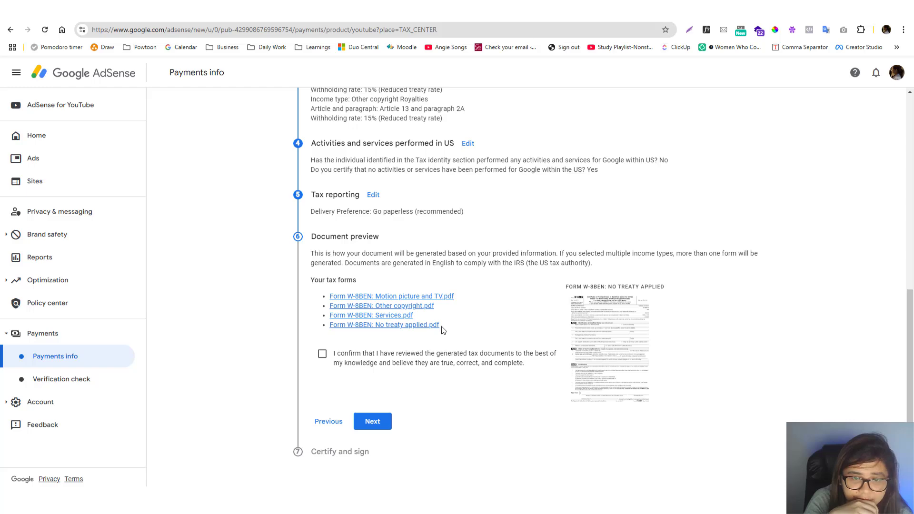
click(322, 354)
click(373, 422)
Certify the tax form under penalties of perjury and add the optional unchanged status certification, leaving its change description empty
scroll(432, 358, down, 10)
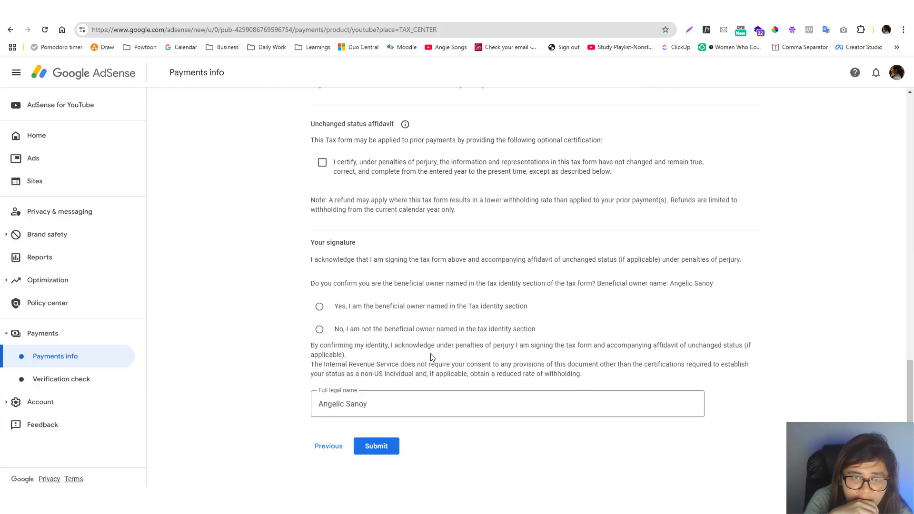
scroll(432, 358, up, 5)
scroll(432, 357, up, 5)
scroll(432, 357, down, 5)
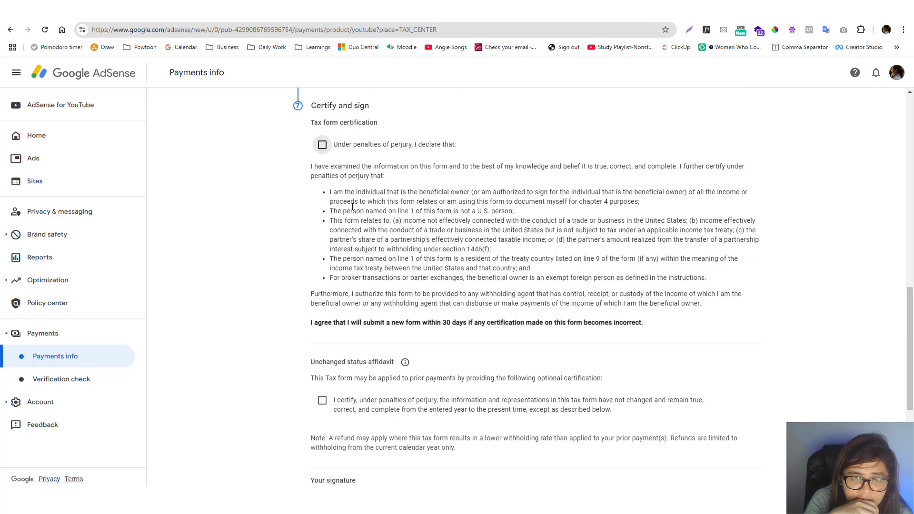
click(323, 145)
scroll(329, 284, down, 5)
click(323, 162)
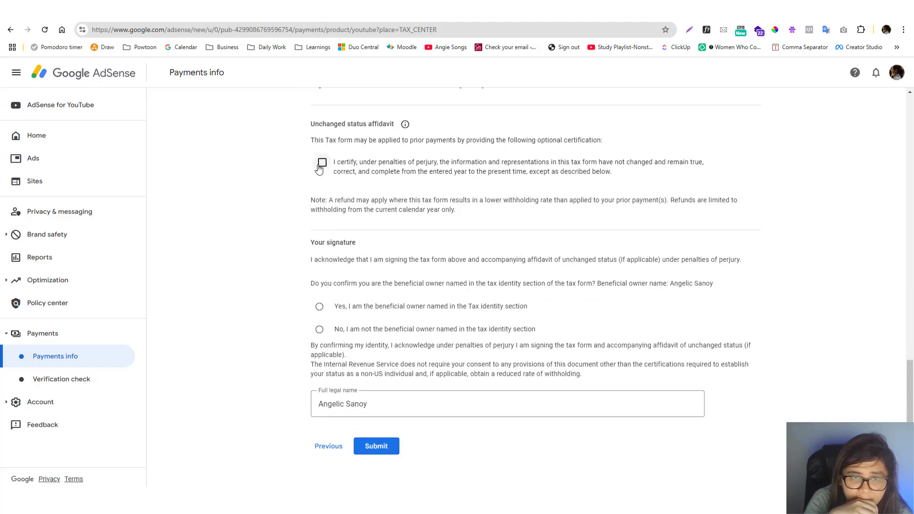
click(374, 253)
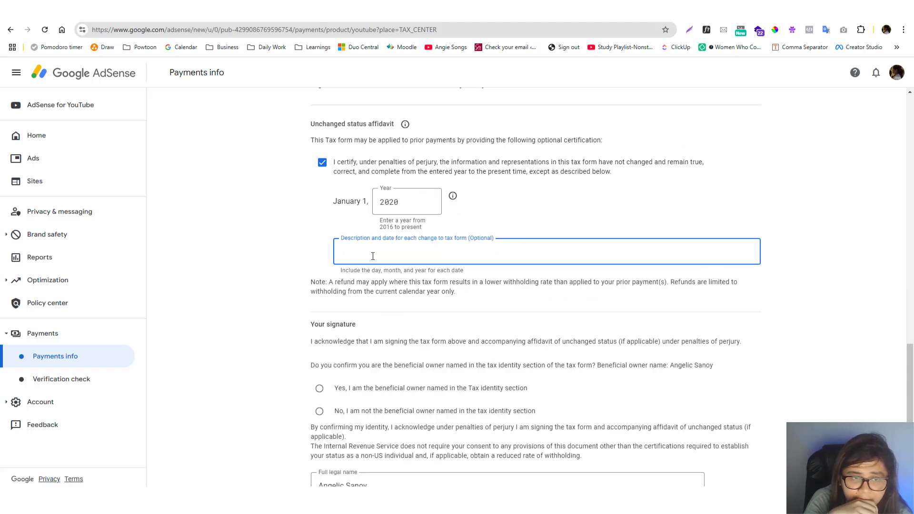
click(281, 261)
scroll(285, 267, down, 2)
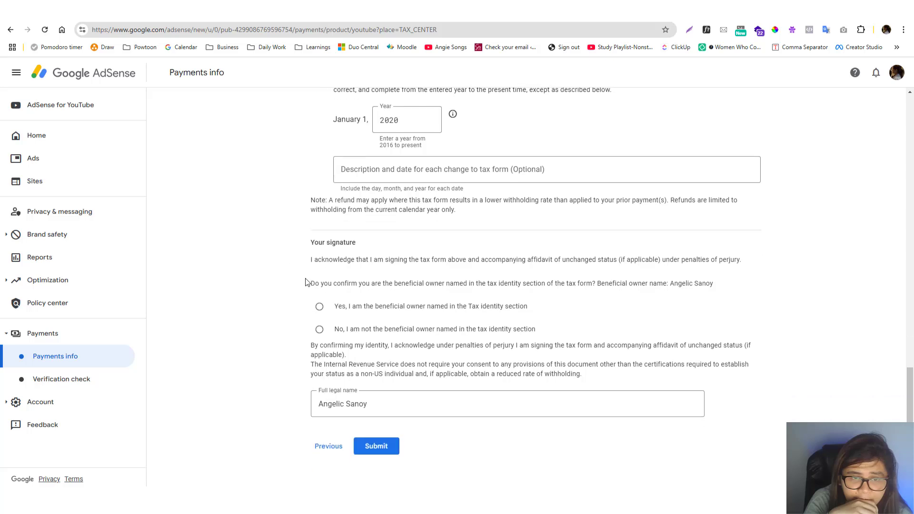
Confirm being the beneficial owner named in the tax identity section and submit the tax form
click(317, 332)
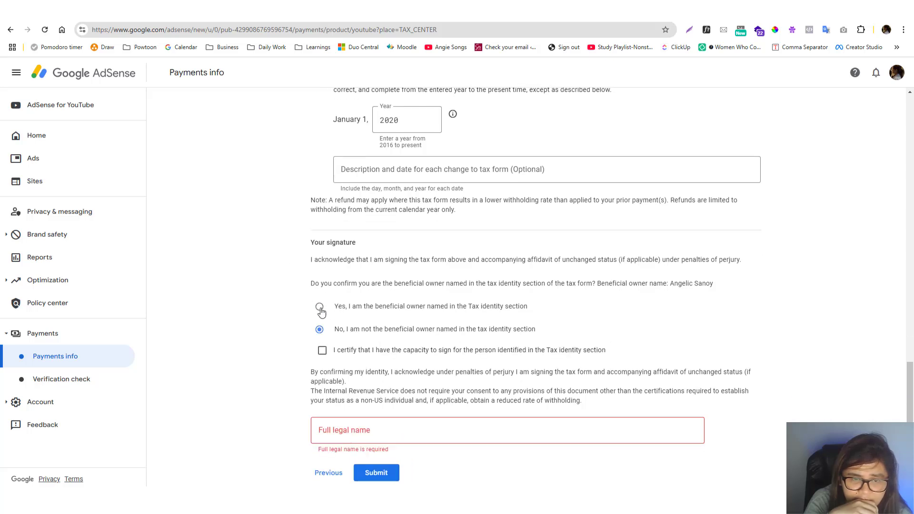
click(320, 310)
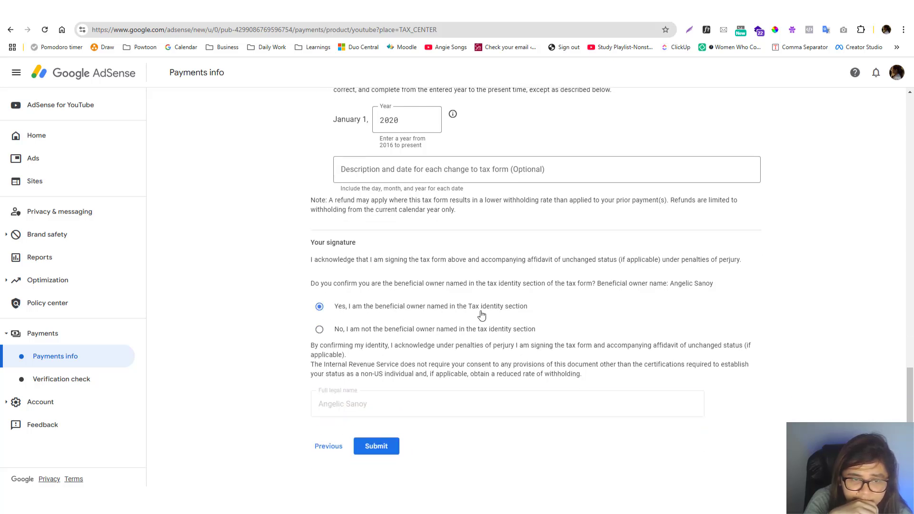
click(377, 446)
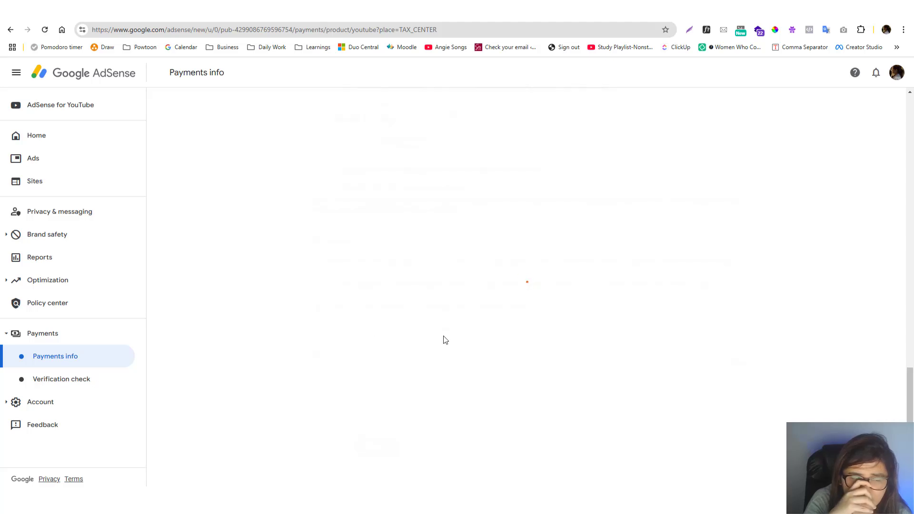